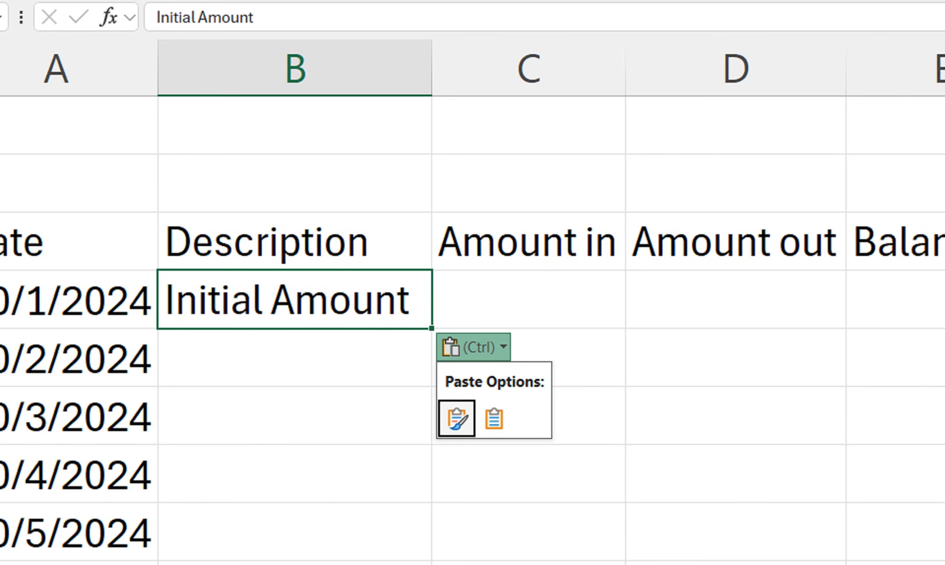
- Enter 500 in cell E4 as the opening balance for the Initial Amount row
{"action": "left_click", "coordinate": [760, 300]}
{"action": "type", "text": "500"}
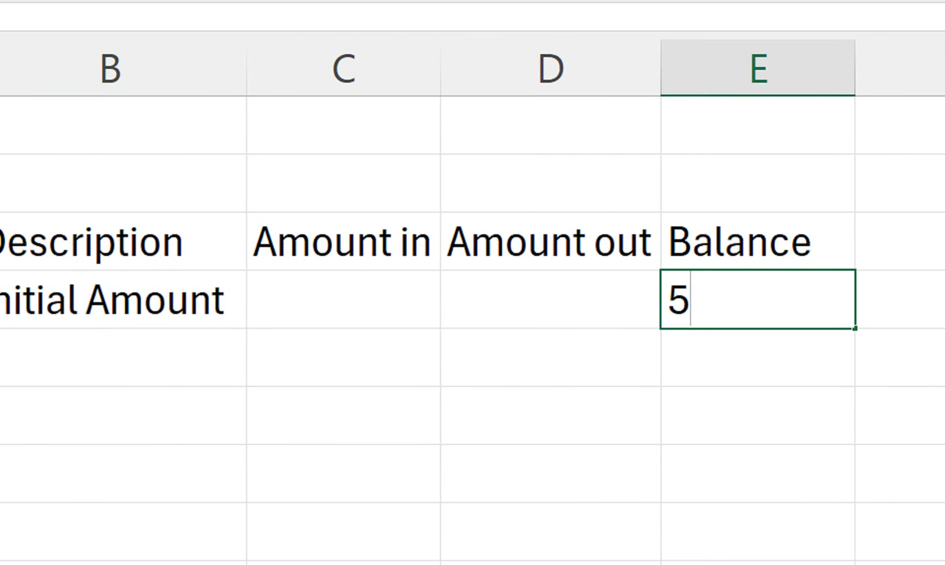
{"action": "key", "text": "Return"}
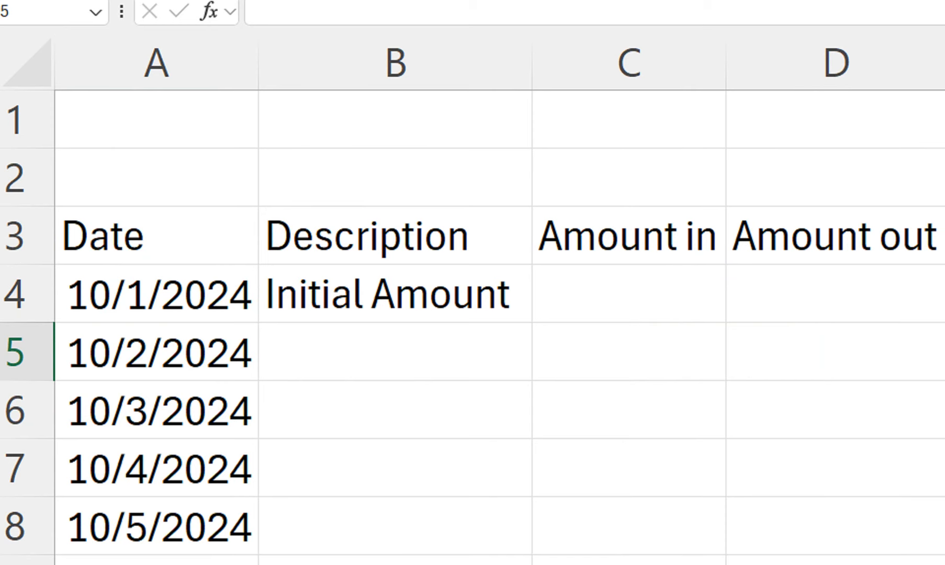
{"action": "left_click", "coordinate": [395, 352]}
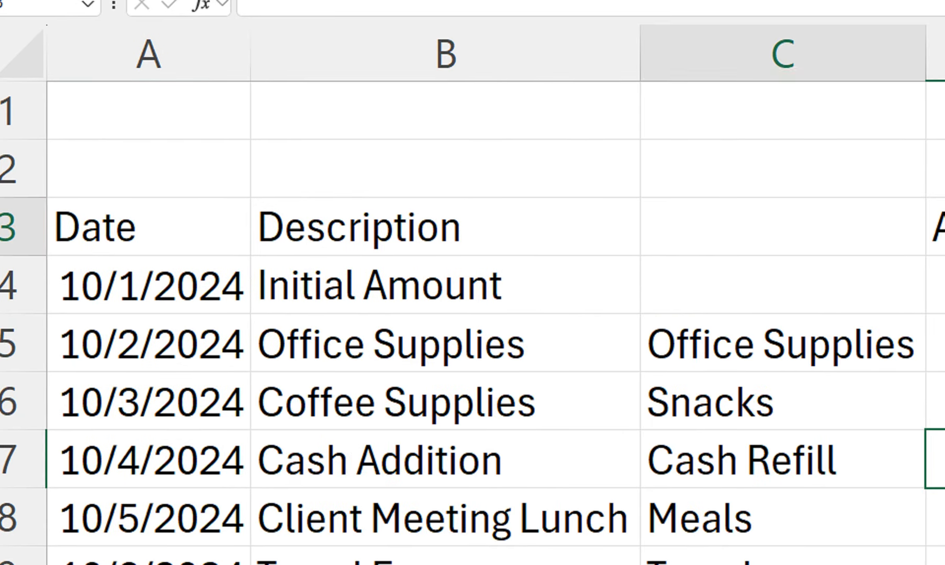
- Enter the header "Category" in cell C3 above the expense categories
{"action": "left_click", "coordinate": [783, 255]}
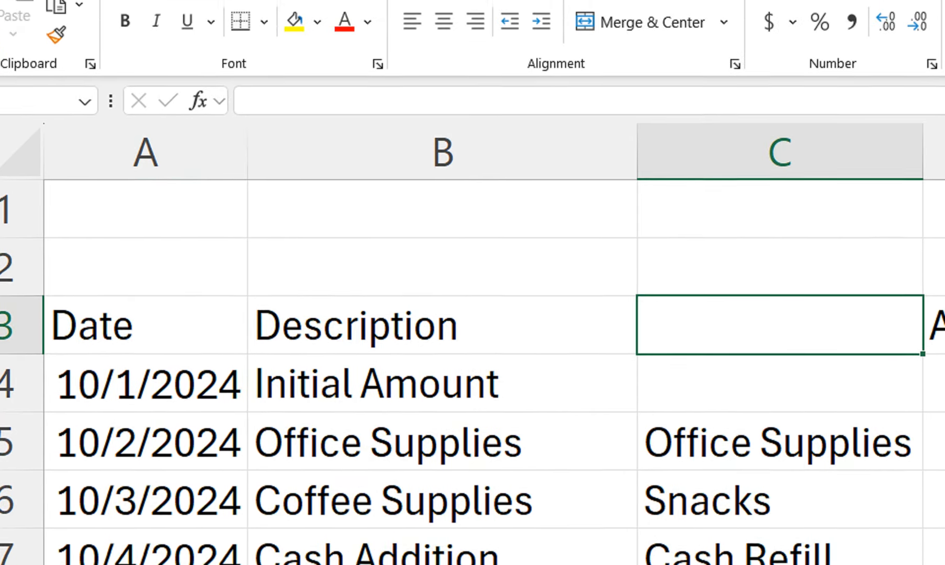
{"action": "right_click", "coordinate": [715, 154]}
{"action": "left_click", "coordinate": [775, 408]}
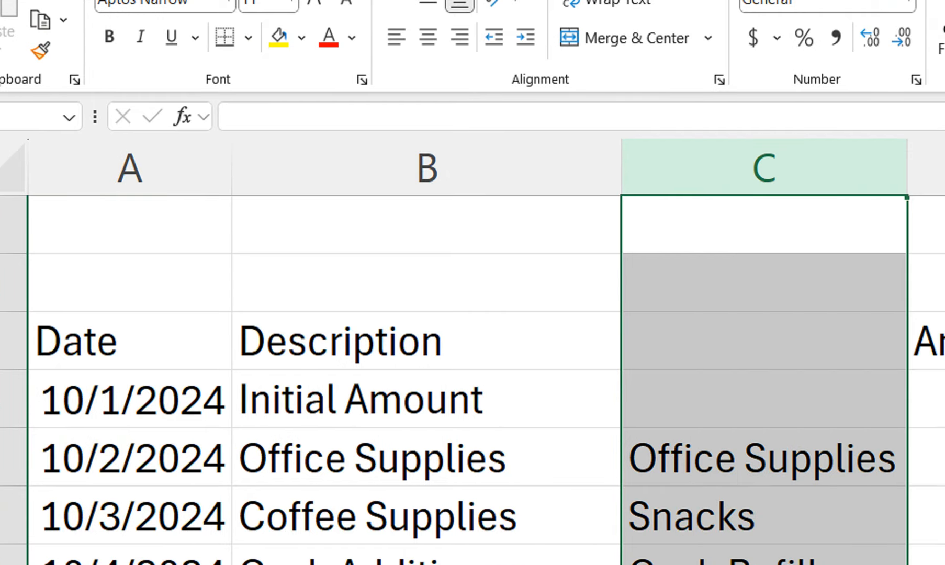
{"action": "left_click", "coordinate": [764, 341]}
{"action": "type", "text": "Ca"}
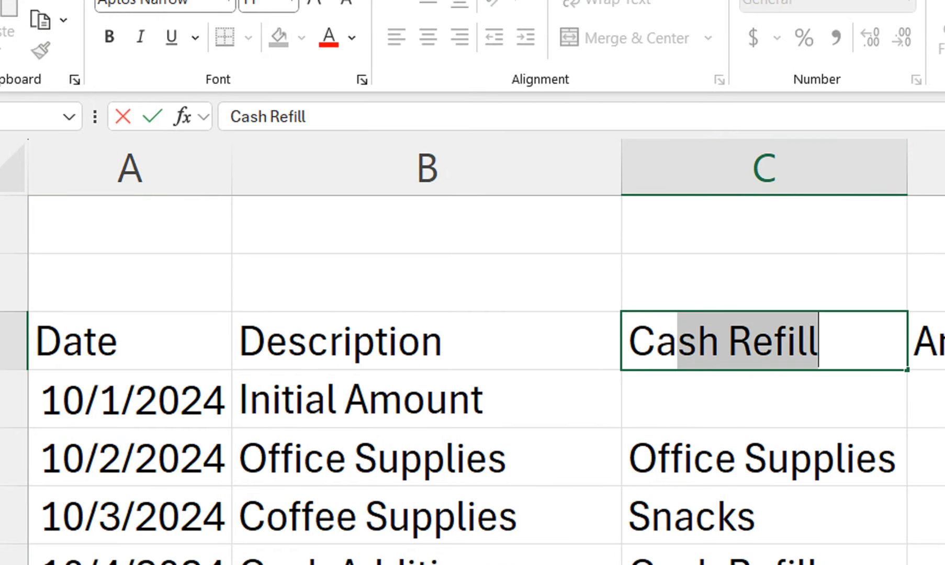
{"action": "type", "text": "tegory"}
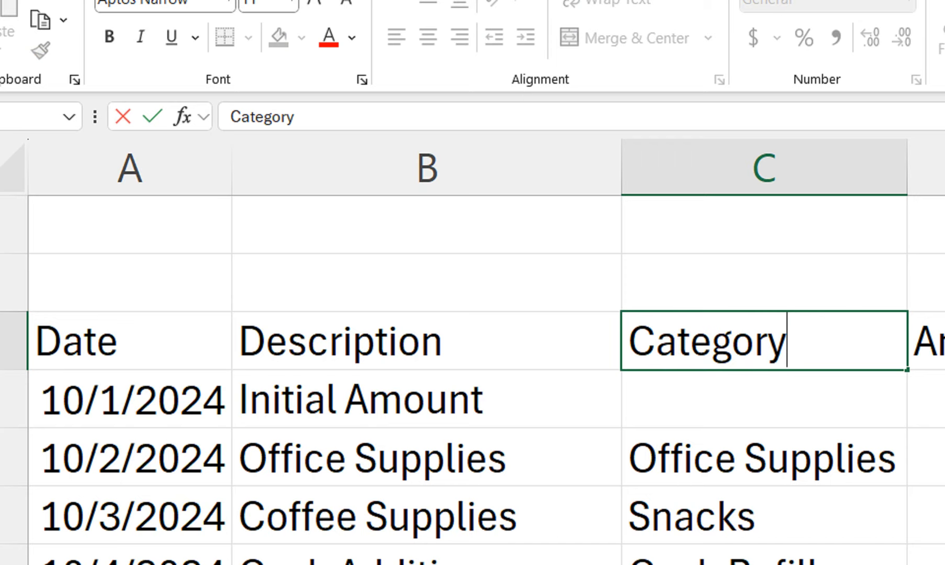
{"action": "key", "text": "Return"}
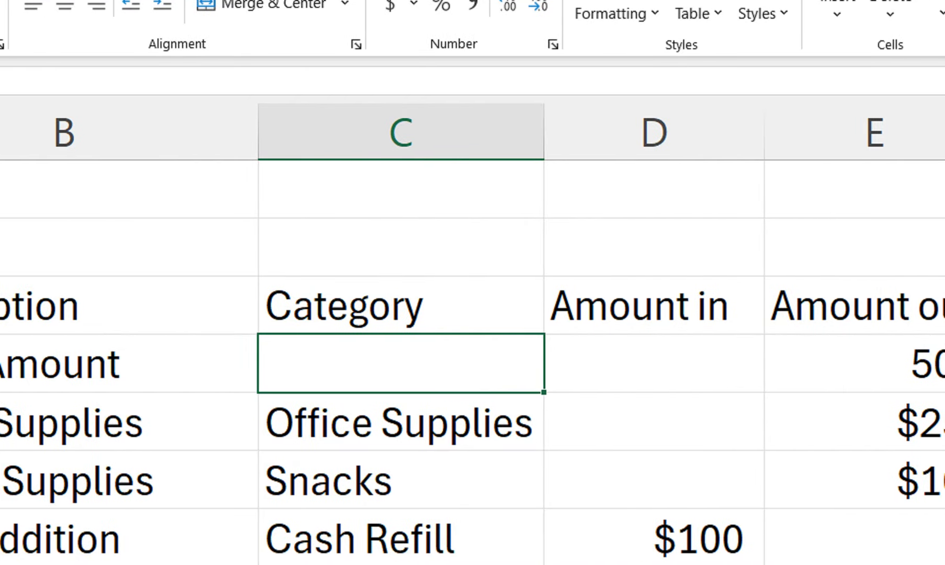
- Move the opening balance 500 from cell E4 to F4, under the Balance header
{"action": "left_click", "coordinate": [805, 363]}
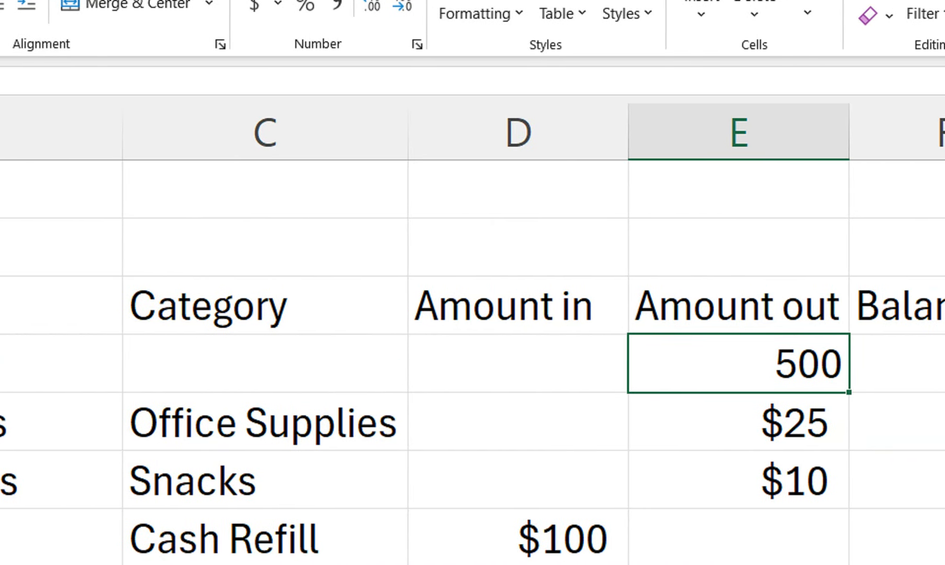
{"action": "left_click_drag", "start_coordinate": [786, 363], "coordinate": [859, 364]}
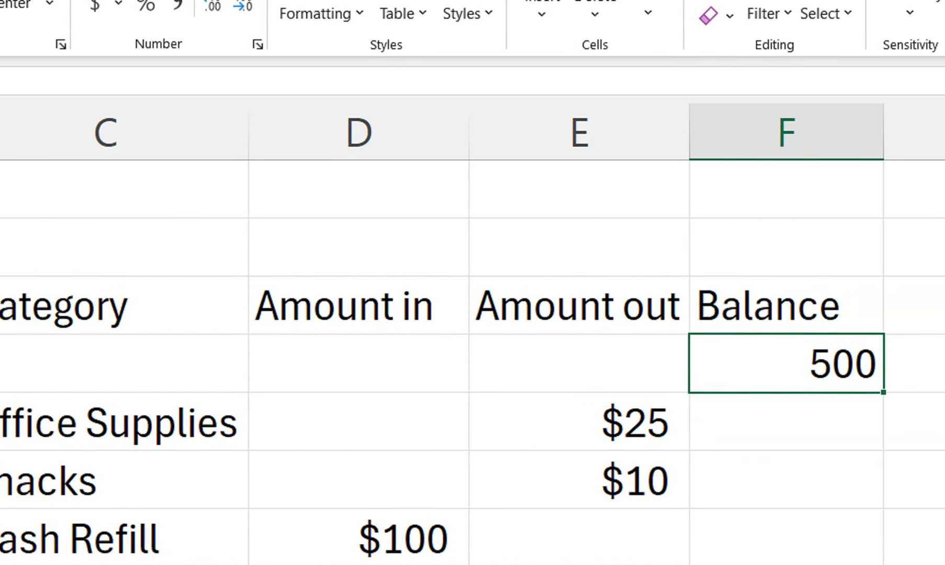
{"action": "left_click", "coordinate": [579, 411]}
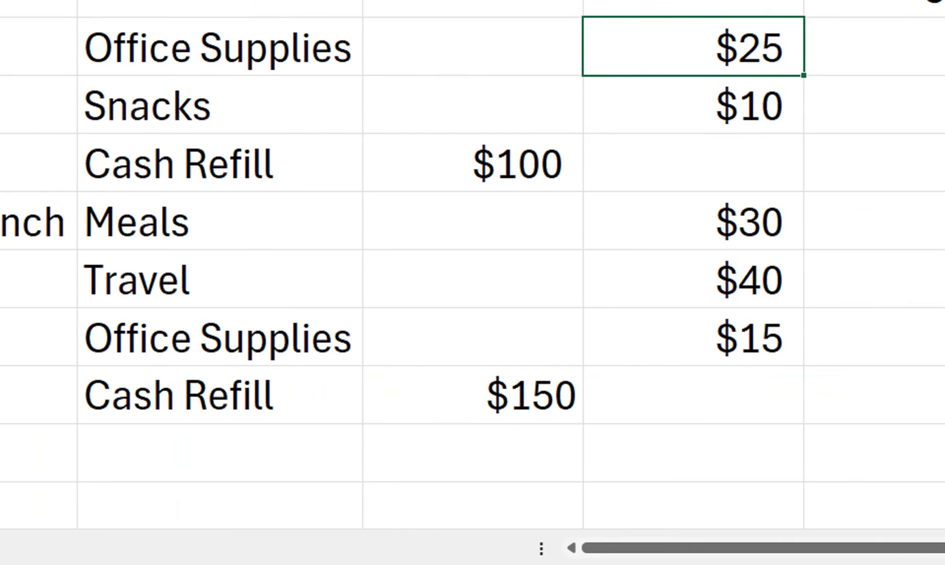
- Enter the running balance formula =F4+D5-E5 in cell F5, adding Amount in and subtracting Amount out
{"action": "left_click", "coordinate": [889, 47]}
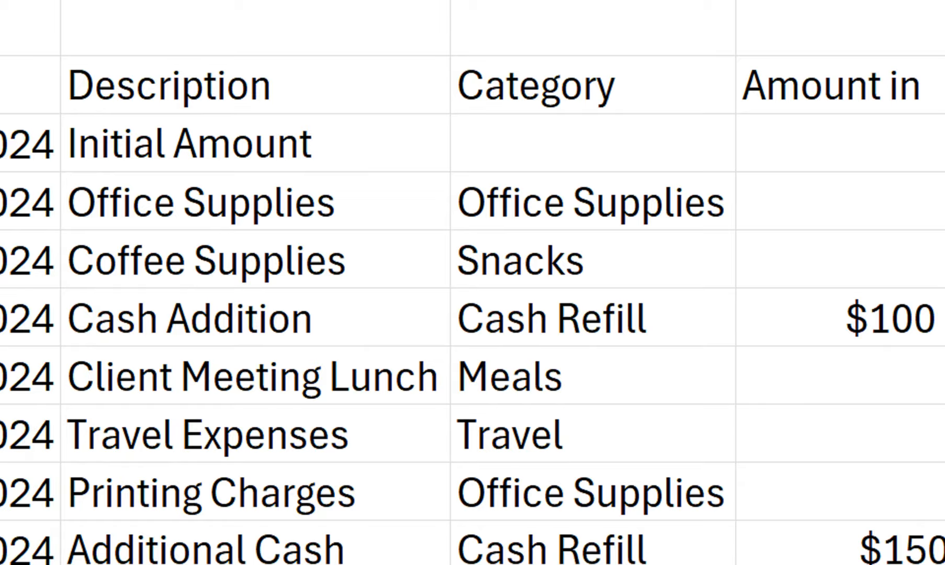
{"action": "type", "text": "="}
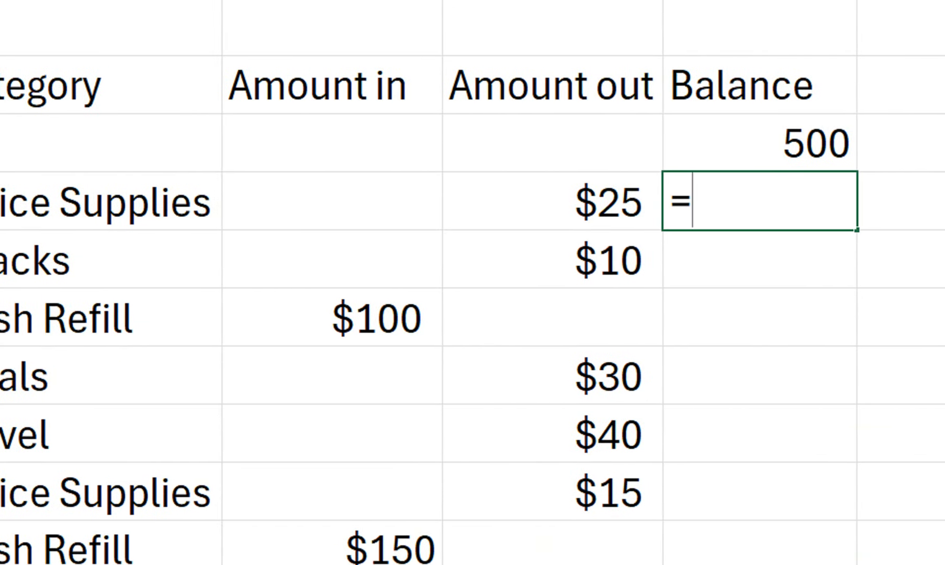
{"action": "key", "text": "Up"}
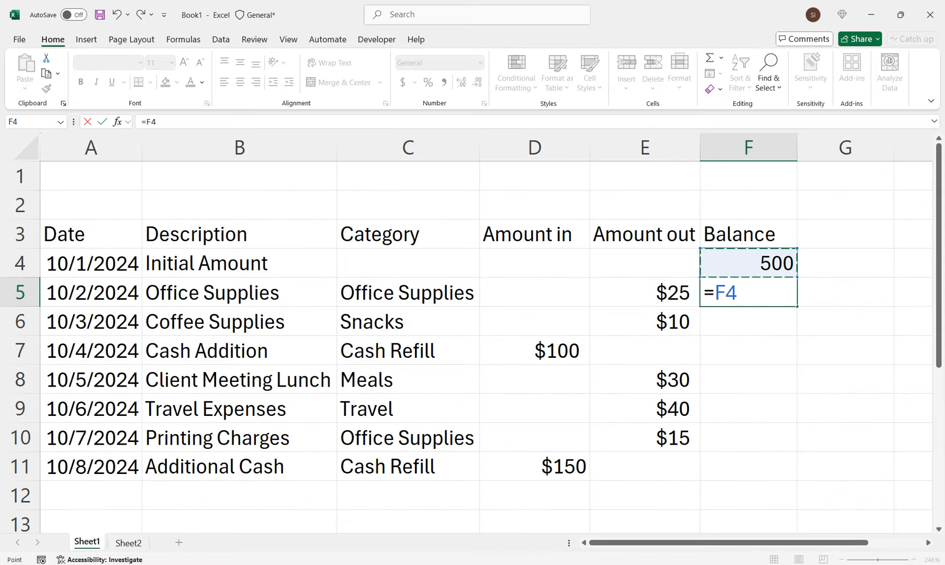
{"action": "type", "text": "+"}
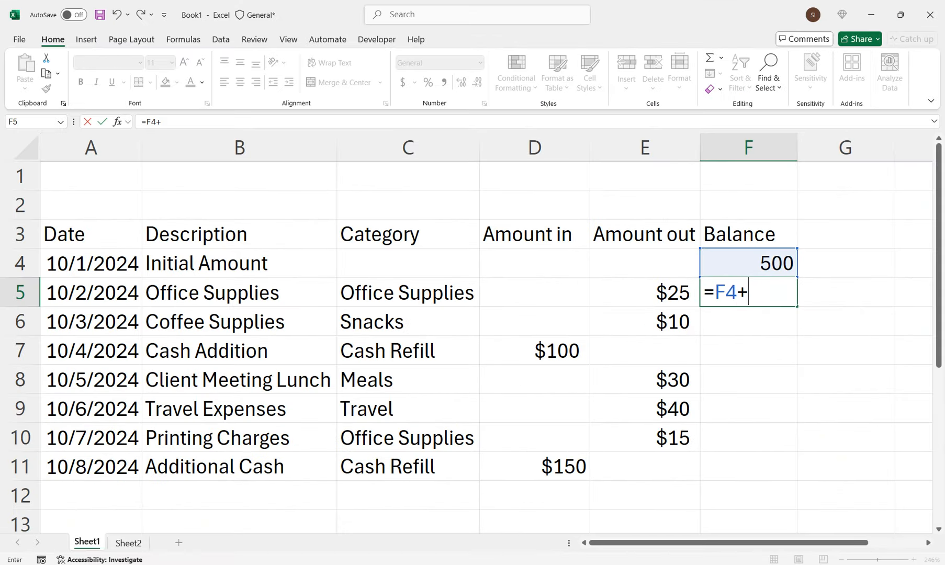
{"action": "key", "text": "Left"}
{"action": "key", "text": "Left"}
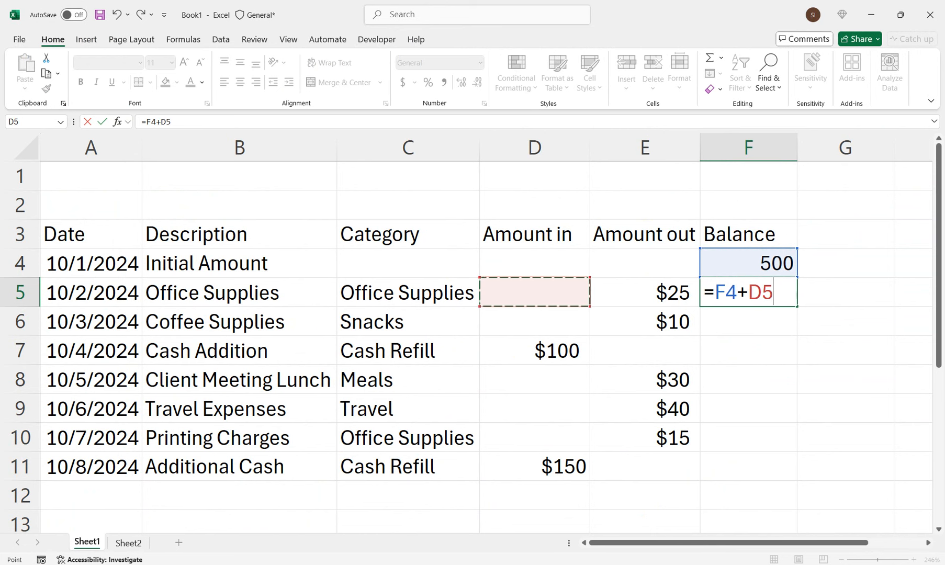
{"action": "type", "text": "-"}
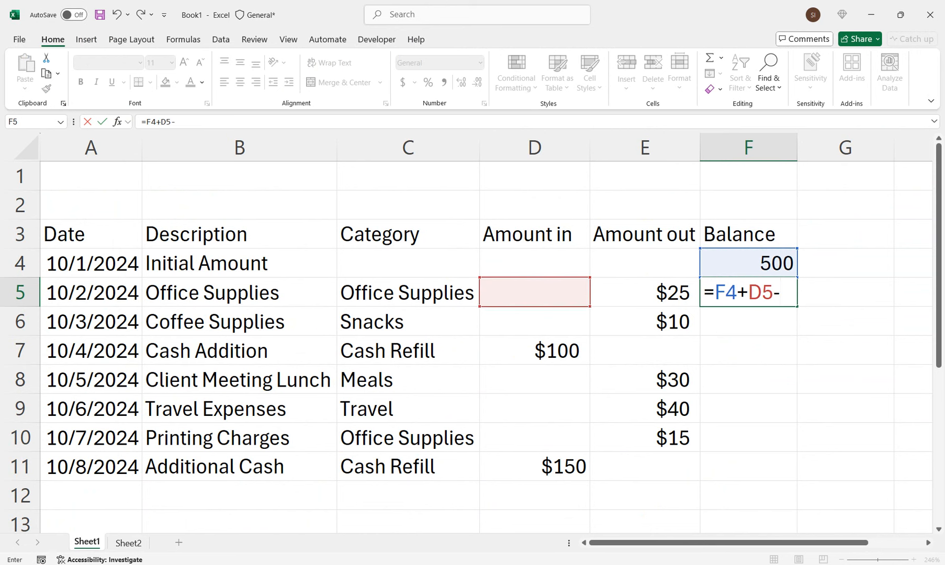
{"action": "key", "text": "Left"}
{"action": "key", "text": "Return"}
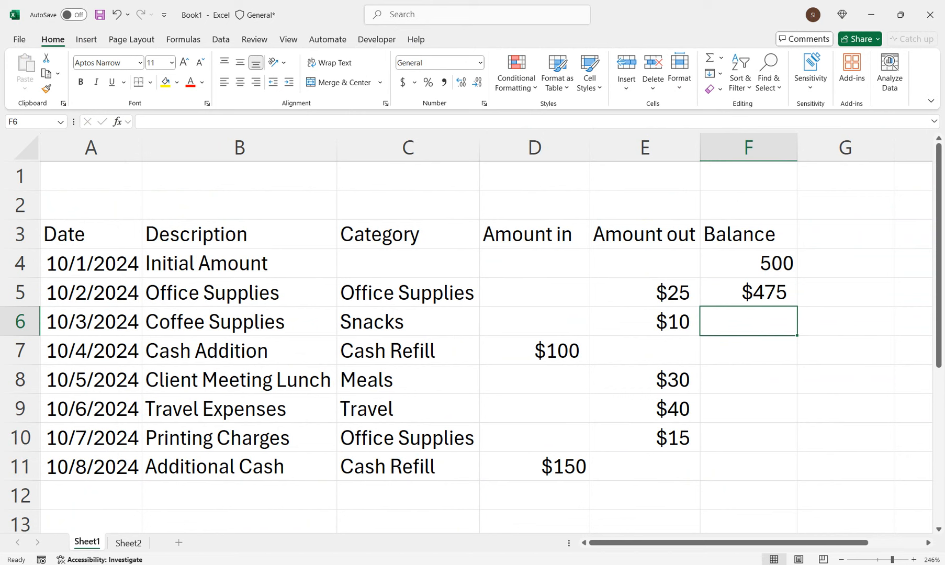
- Fill the balance formula from cell F5 down through F14
{"action": "key", "text": "Up"}
{"action": "key", "text": "Up"}
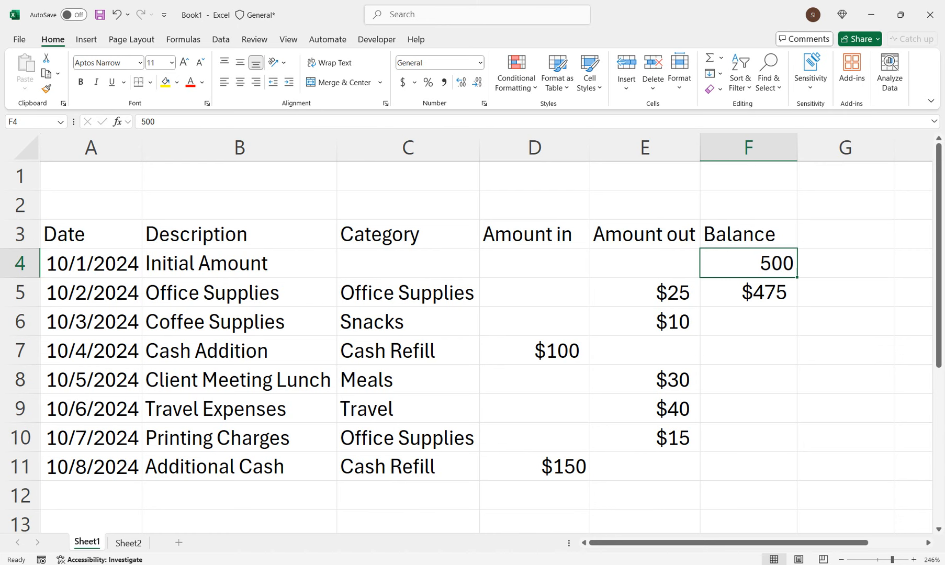
{"action": "key", "text": "Down"}
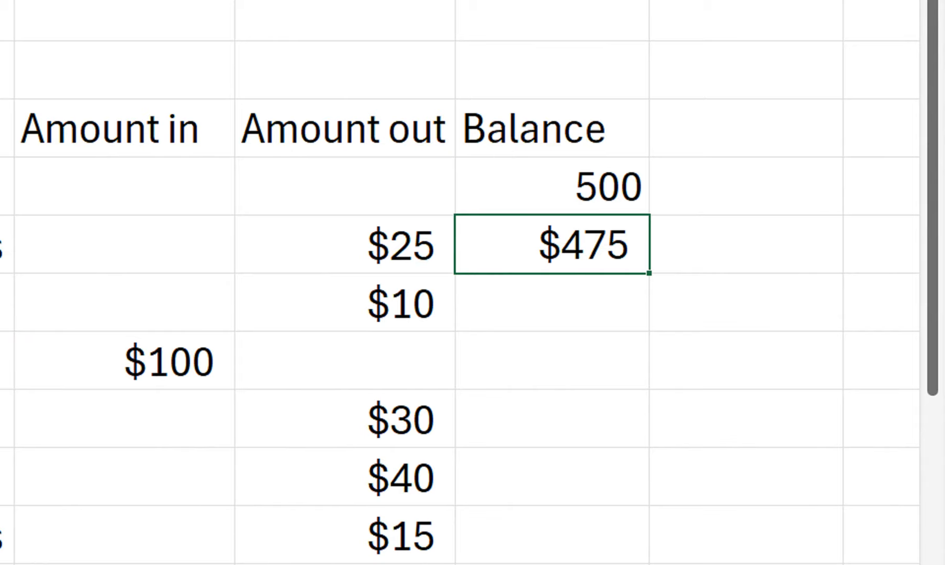
{"action": "key", "text": "shift+Down"}
{"action": "key", "text": "shift+Down"}
{"action": "key", "text": "shift+Down"}
{"action": "key", "text": "shift+Down"}
{"action": "key", "text": "shift+Down"}
{"action": "key", "text": "shift+Down"}
{"action": "key", "text": "shift+Down"}
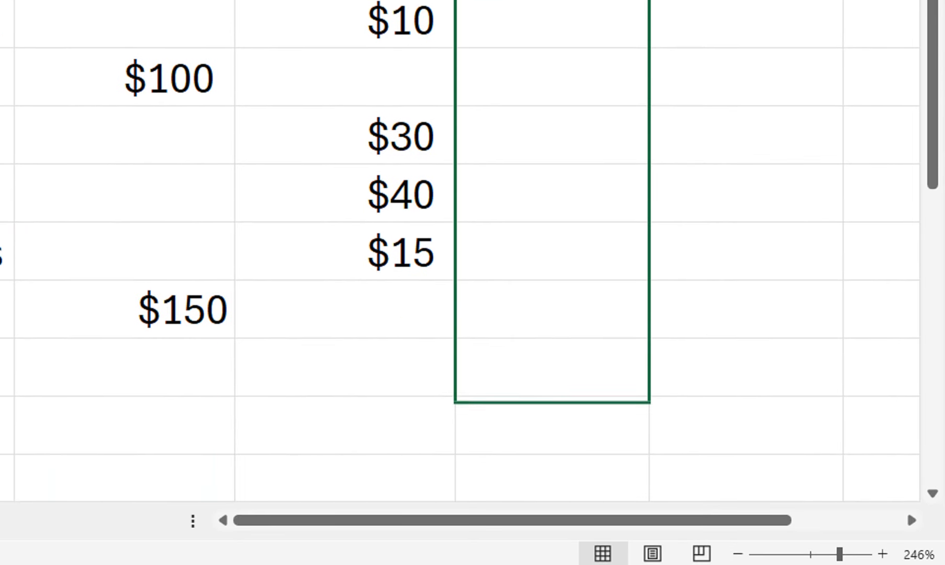
{"action": "key", "text": "shift+Down"}
{"action": "key", "text": "shift+Down"}
{"action": "key", "text": "ctrl+d"}
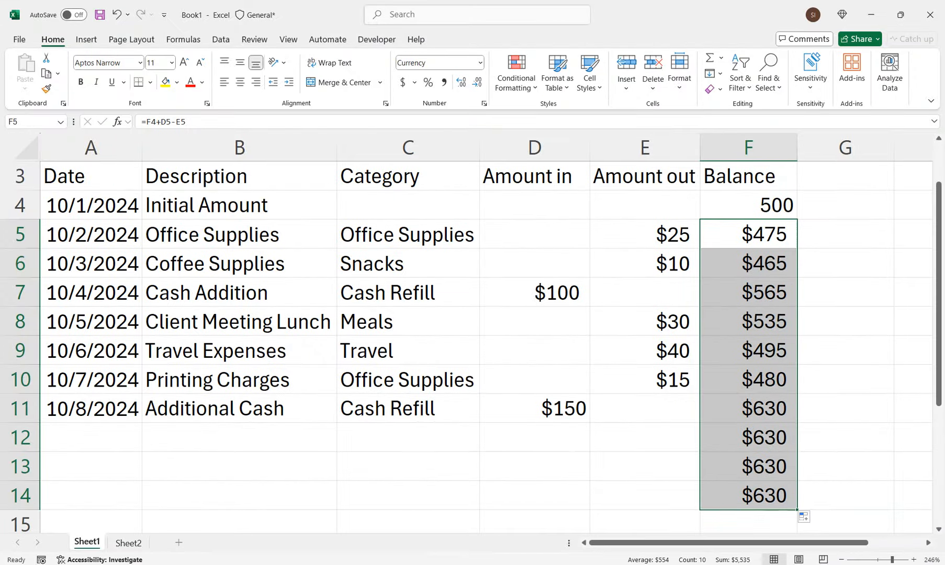
- Insert a PivotTable from the range A3:F14 into the existing worksheet at cell G5
{"action": "left_click_drag", "start_coordinate": [645, 410], "coordinate": [645, 157]}
{"action": "left_click", "coordinate": [408, 379]}
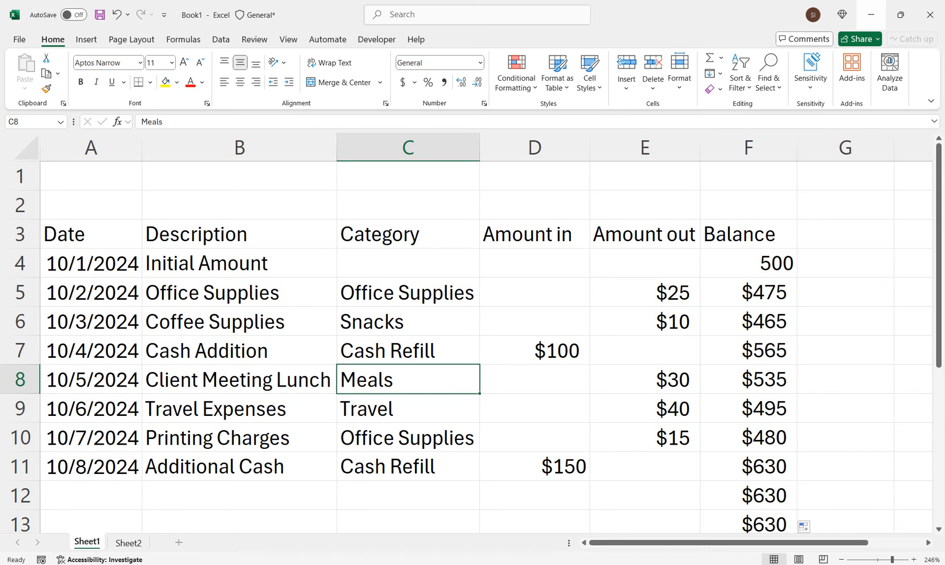
{"action": "left_click", "coordinate": [408, 234]}
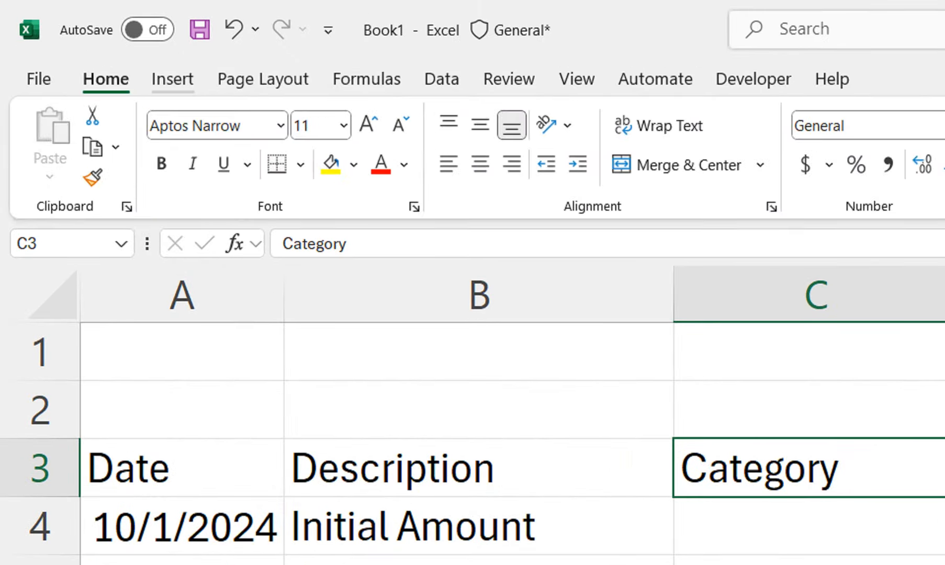
{"action": "left_click", "coordinate": [86, 39]}
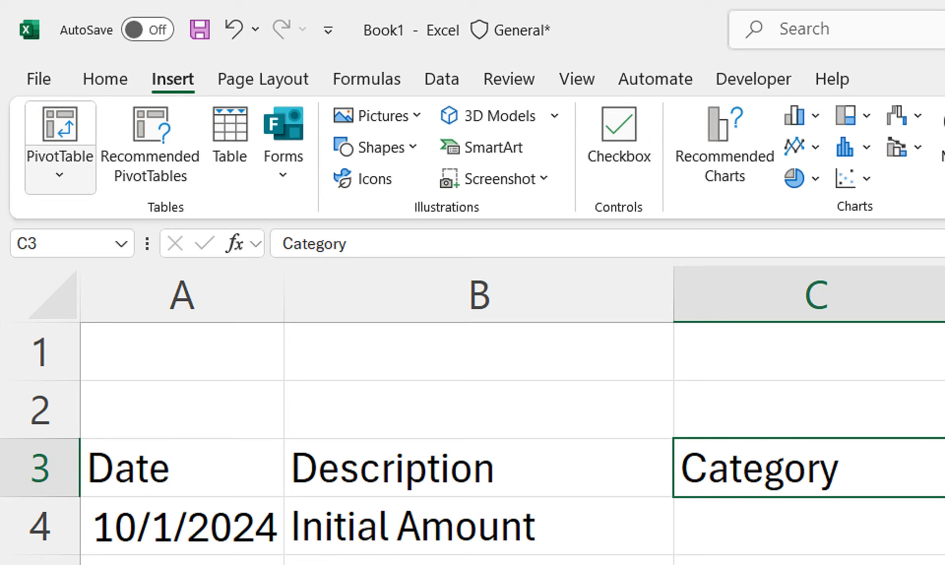
{"action": "left_click", "coordinate": [60, 131]}
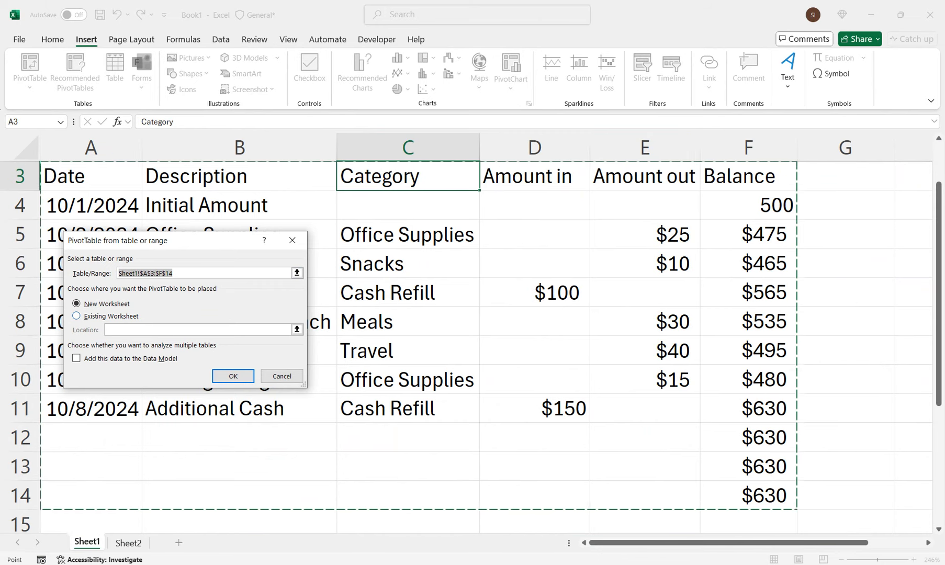
{"action": "key", "text": "alt+e"}
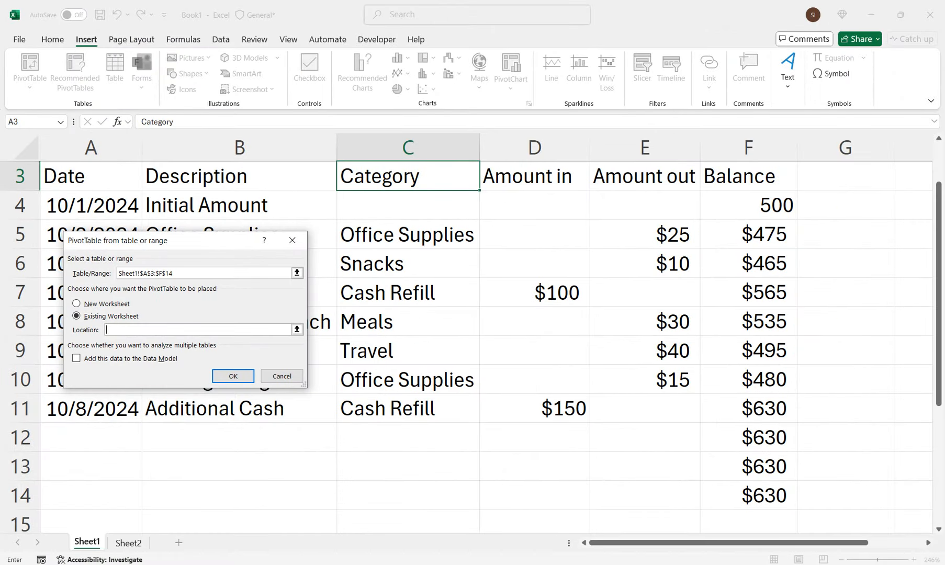
{"action": "left_click", "coordinate": [845, 233]}
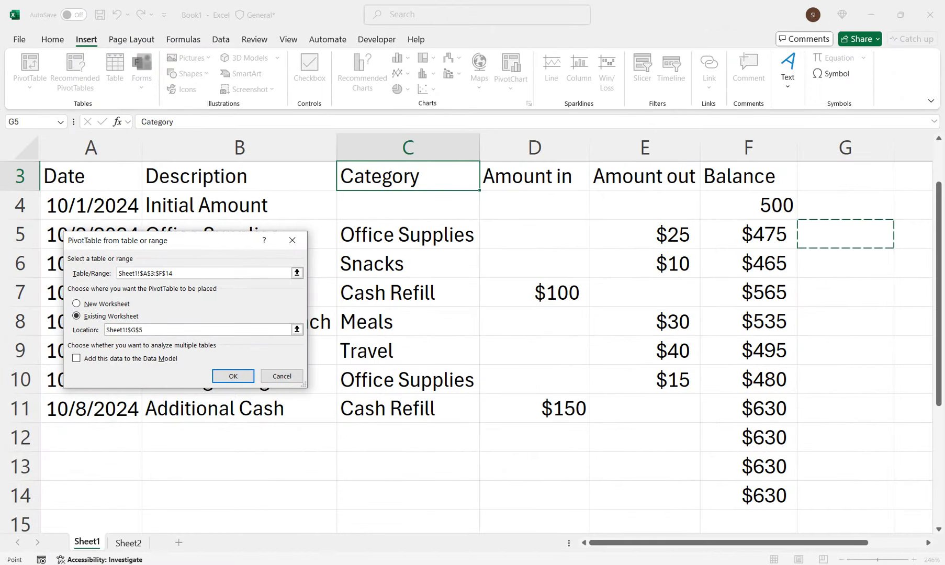
{"action": "left_click", "coordinate": [233, 376]}
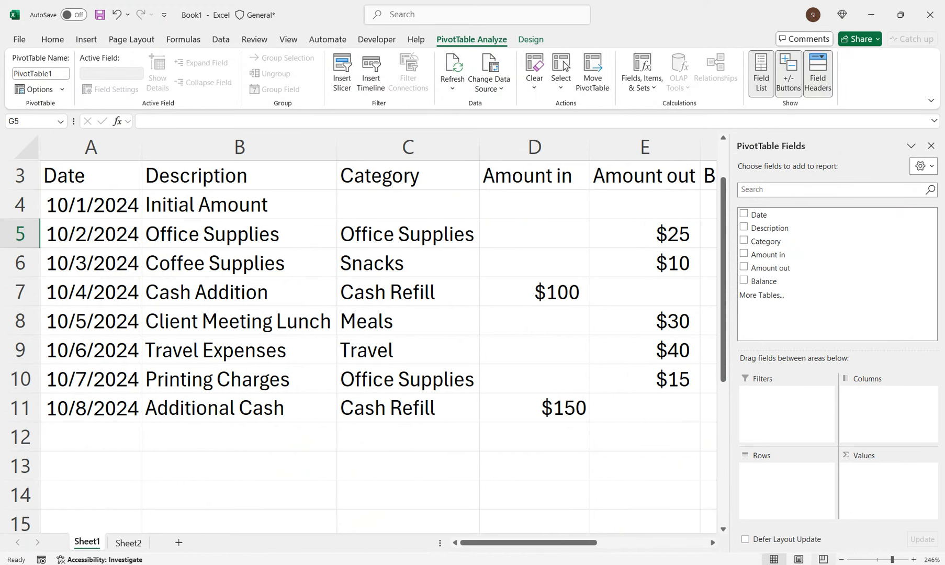
- Set up the PivotTable with Category as the rows and the sum of Amount out as the values
{"action": "left_click_drag", "start_coordinate": [528, 543], "coordinate": [639, 542]}
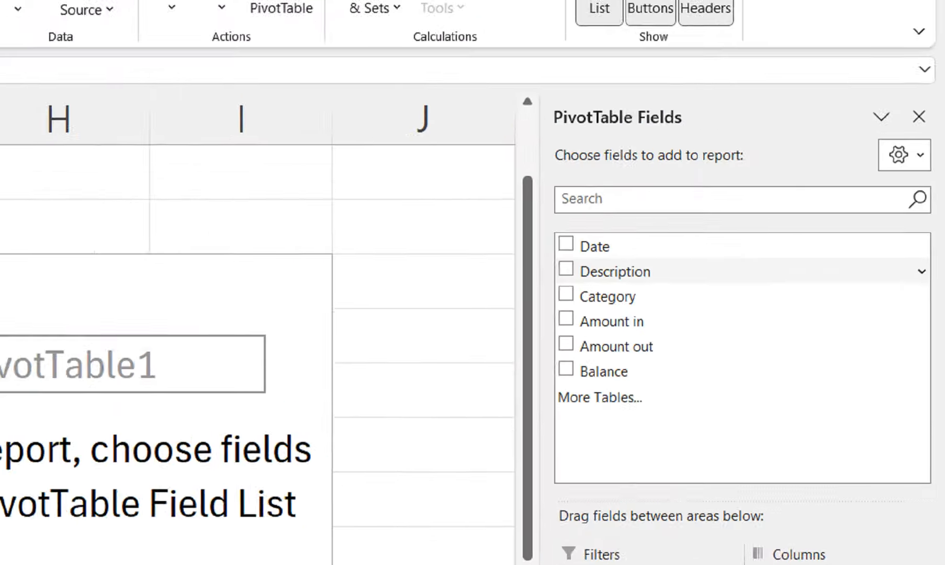
{"action": "left_click_drag", "start_coordinate": [608, 297], "coordinate": [628, 456]}
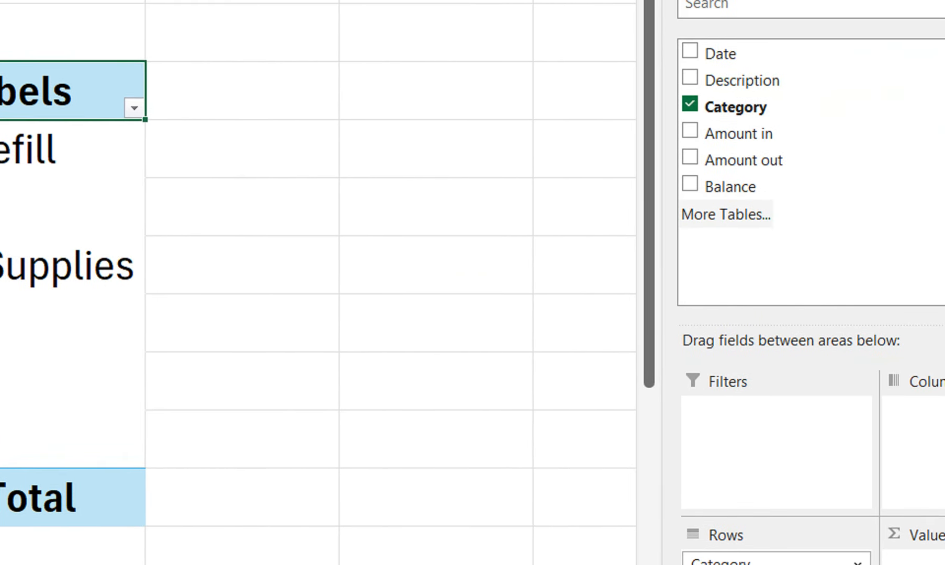
{"action": "left_click", "coordinate": [690, 183]}
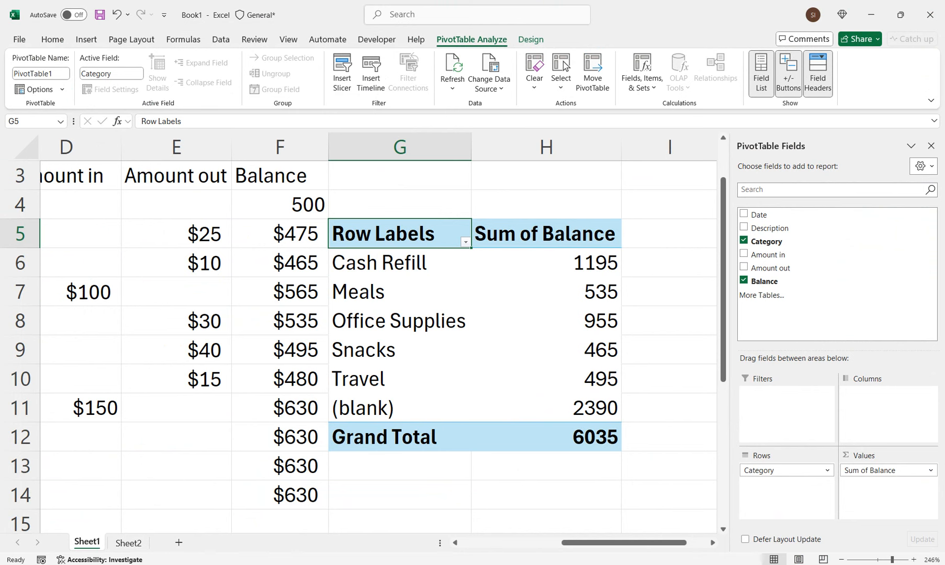
{"action": "left_click", "coordinate": [744, 281]}
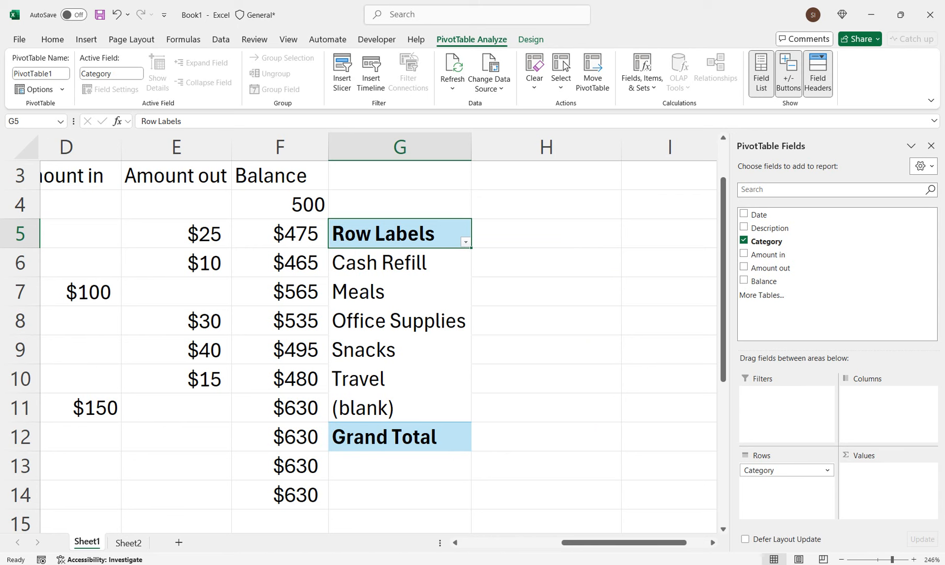
{"action": "left_click", "coordinate": [744, 267]}
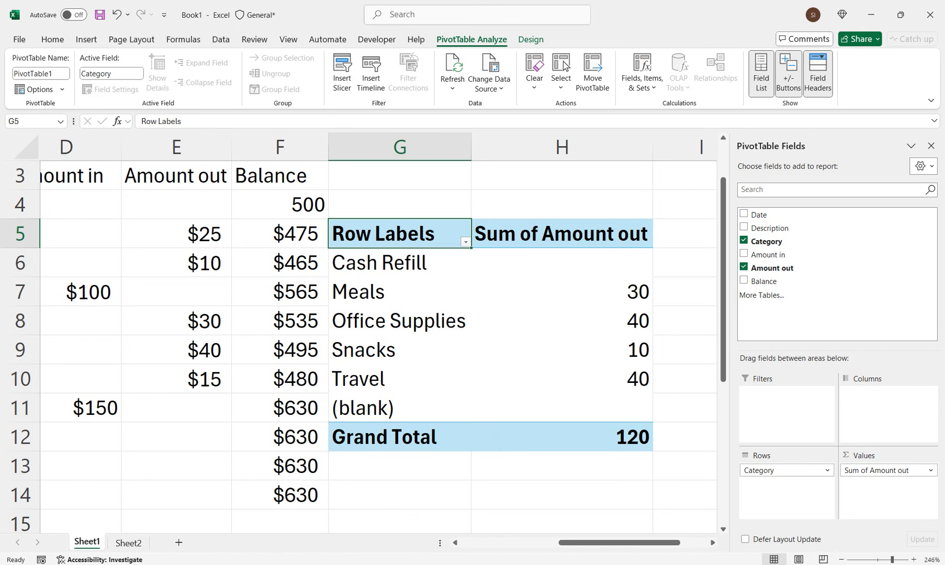
{"action": "scroll", "coordinate": [378, 335], "scroll_direction": "left", "scroll_amount": 1}
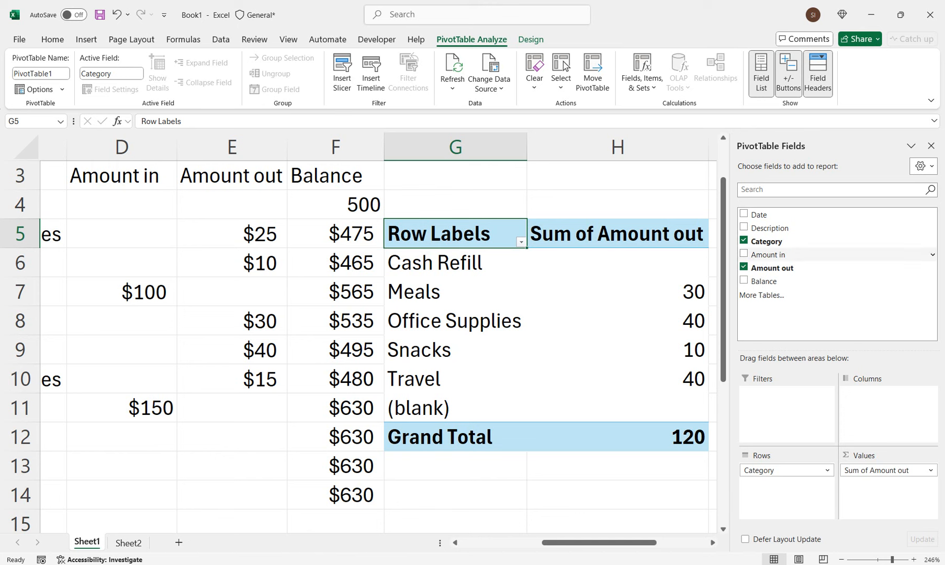
- Add the sum of Amount in to the PivotTable's values after Amount out, then close the field list
{"action": "left_click_drag", "start_coordinate": [769, 255], "coordinate": [884, 492]}
{"action": "left_click_drag", "start_coordinate": [612, 543], "coordinate": [660, 543]}
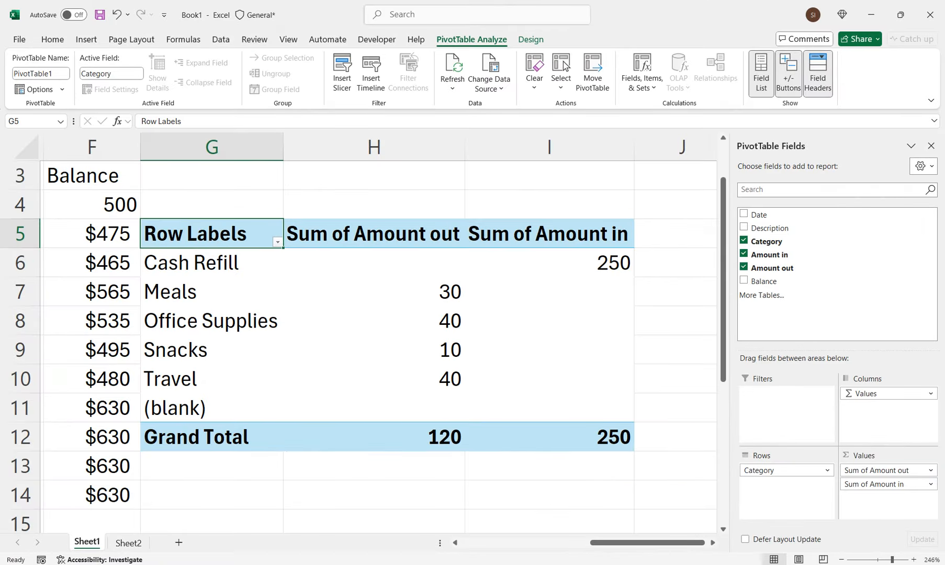
{"action": "left_click", "coordinate": [931, 146]}
{"action": "left_click_drag", "start_coordinate": [893, 560], "coordinate": [888, 560]}
{"action": "left_click_drag", "start_coordinate": [191, 498], "coordinate": [20, 494]}
- Review the PivotTable's data source range and close the settings without changing it
{"action": "left_click", "coordinate": [192, 263]}
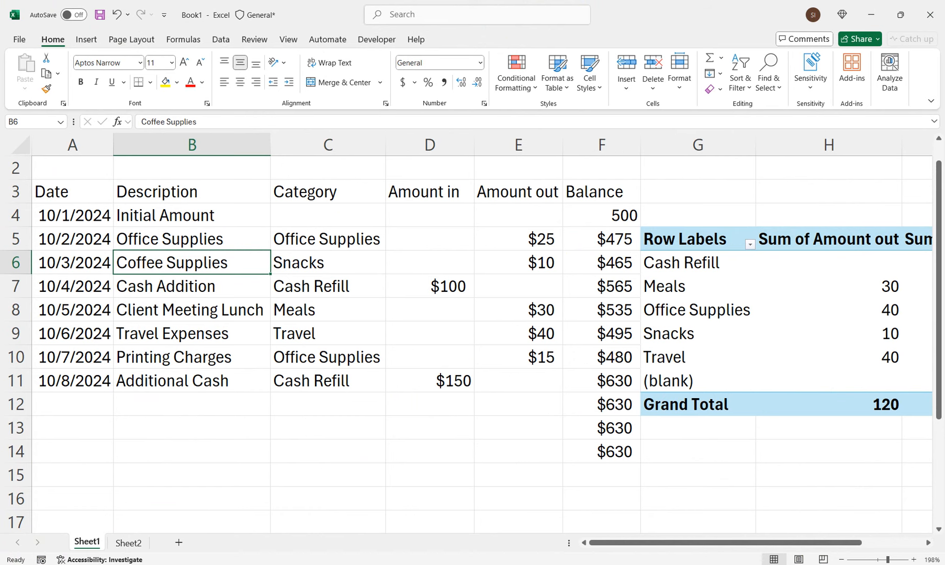
{"action": "left_click", "coordinate": [328, 262]}
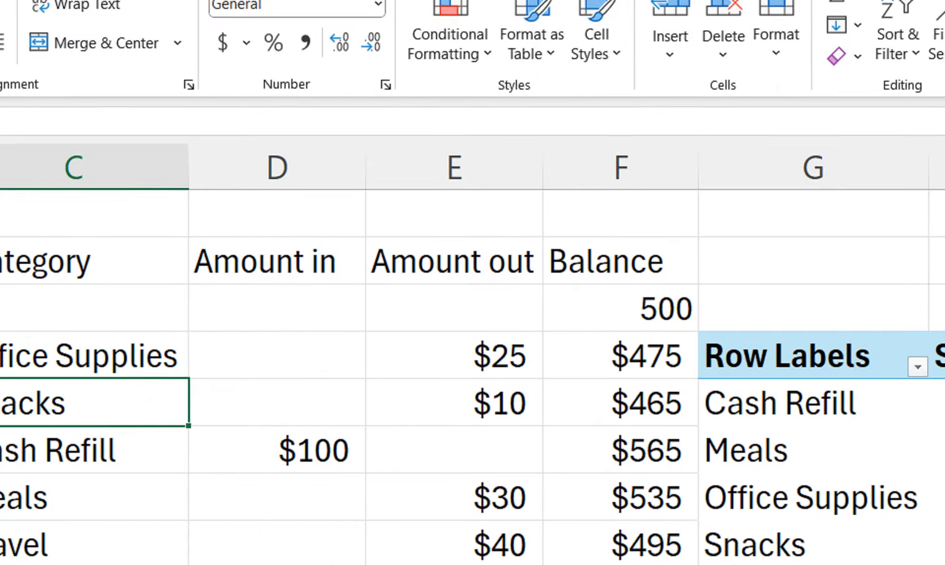
{"action": "left_click", "coordinate": [692, 240]}
{"action": "left_click", "coordinate": [357, 79]}
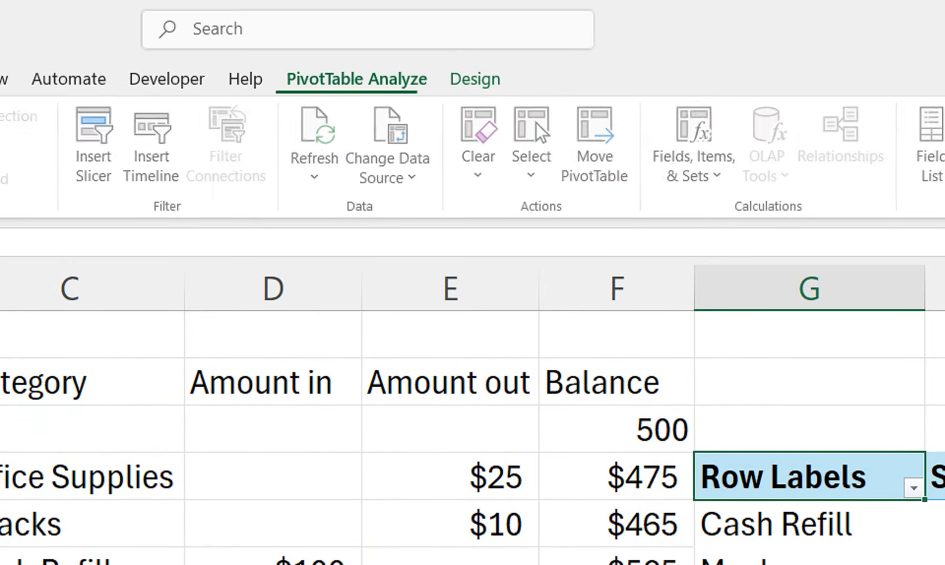
{"action": "left_click", "coordinate": [392, 169]}
{"action": "left_click", "coordinate": [465, 215]}
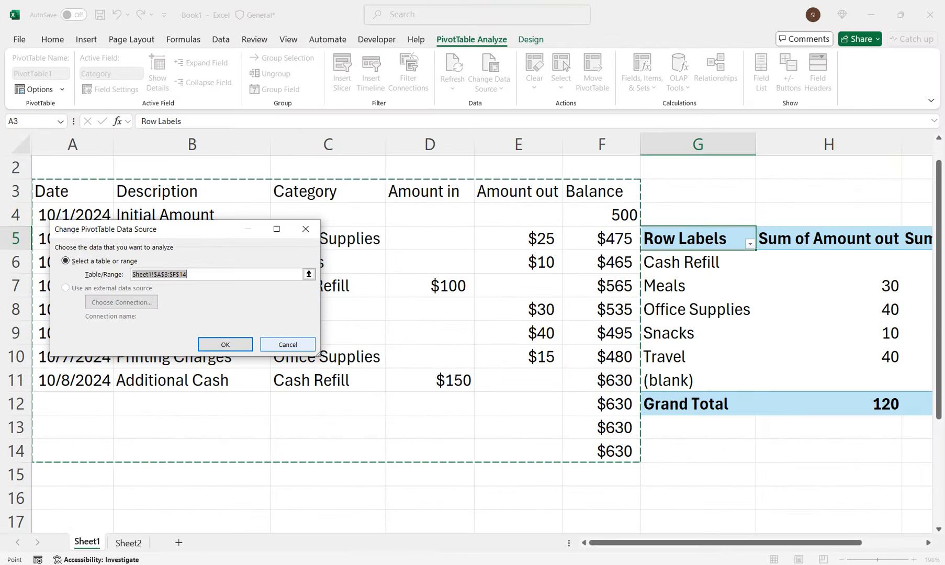
{"action": "left_click", "coordinate": [530, 140]}
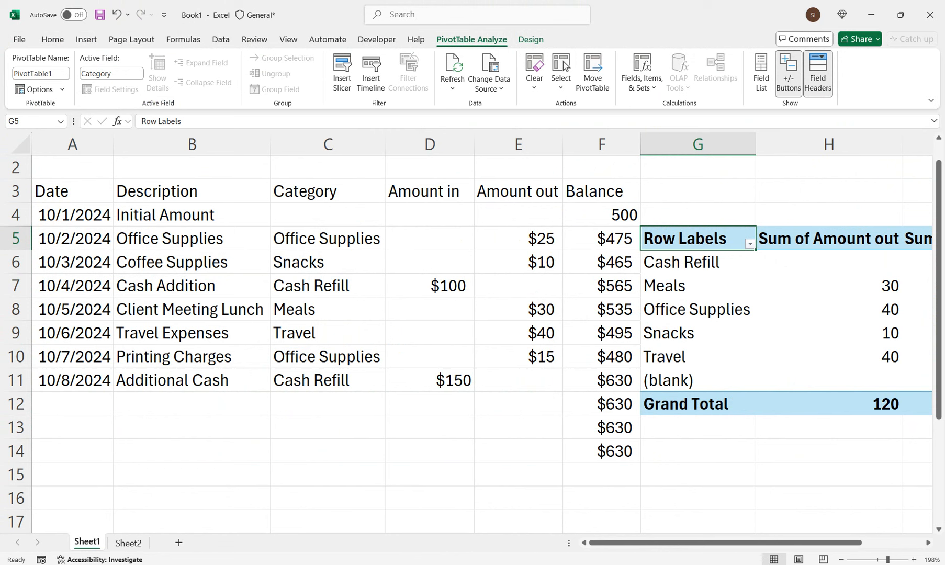
- Refresh all PivotTable data from the cash tracking records
{"action": "left_click", "coordinate": [698, 300]}
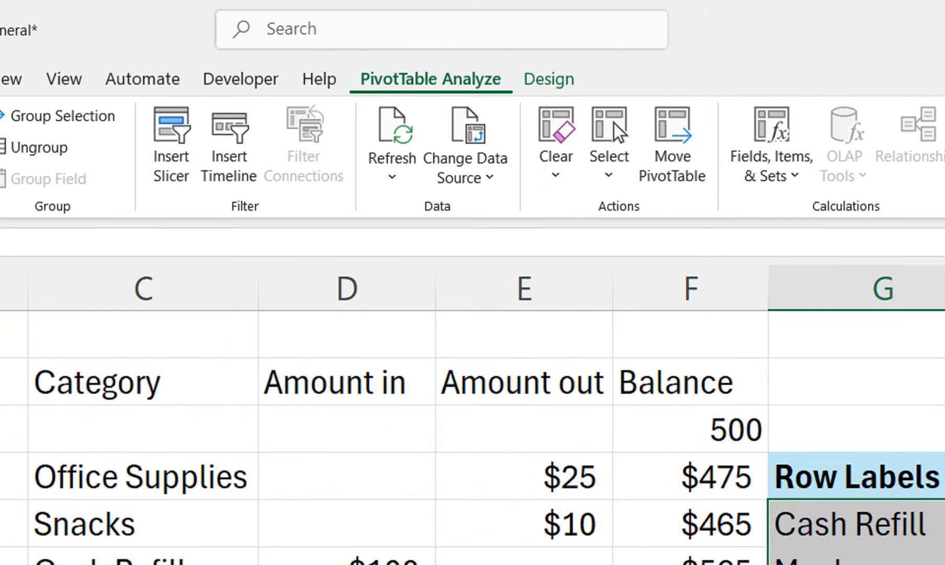
{"action": "left_click", "coordinate": [392, 157]}
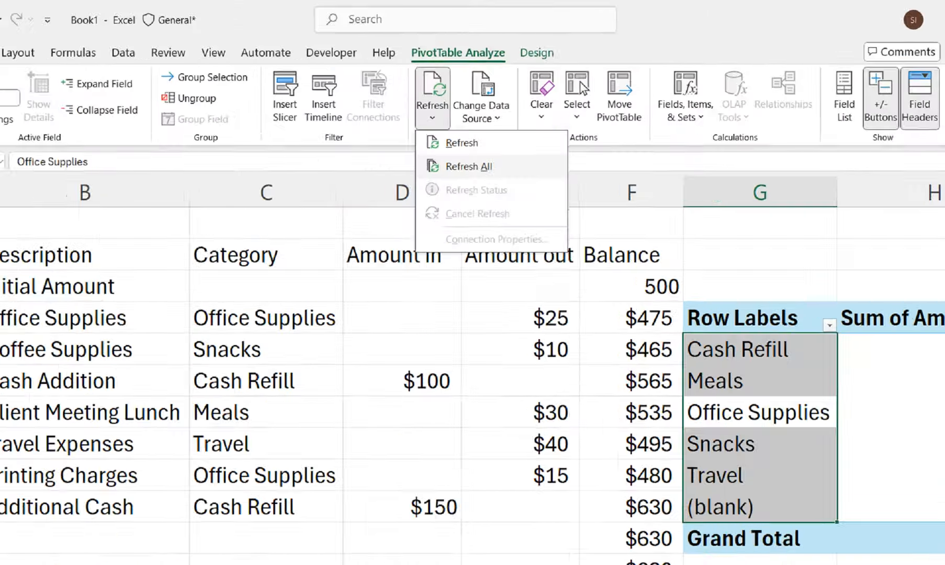
{"action": "left_click", "coordinate": [469, 167]}
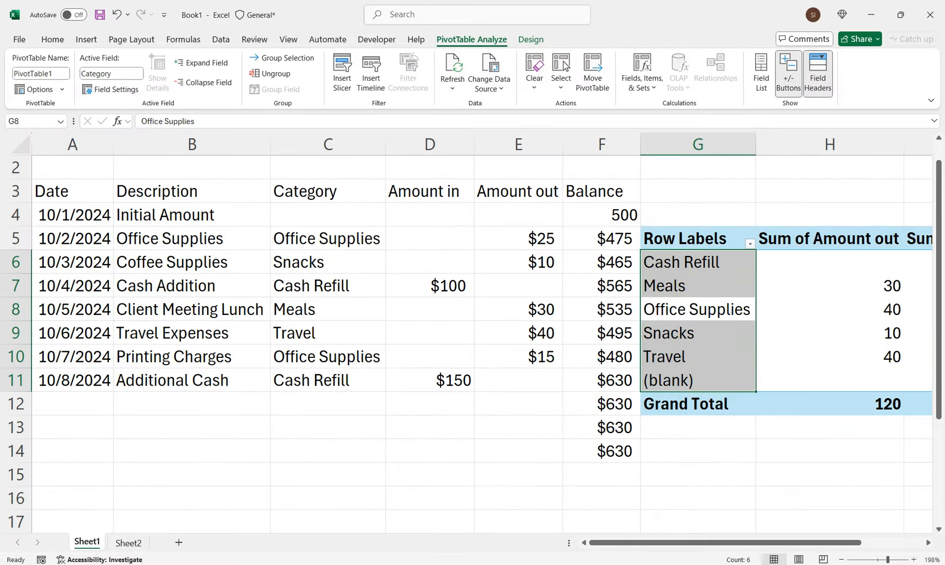
{"action": "left_click", "coordinate": [932, 412]}
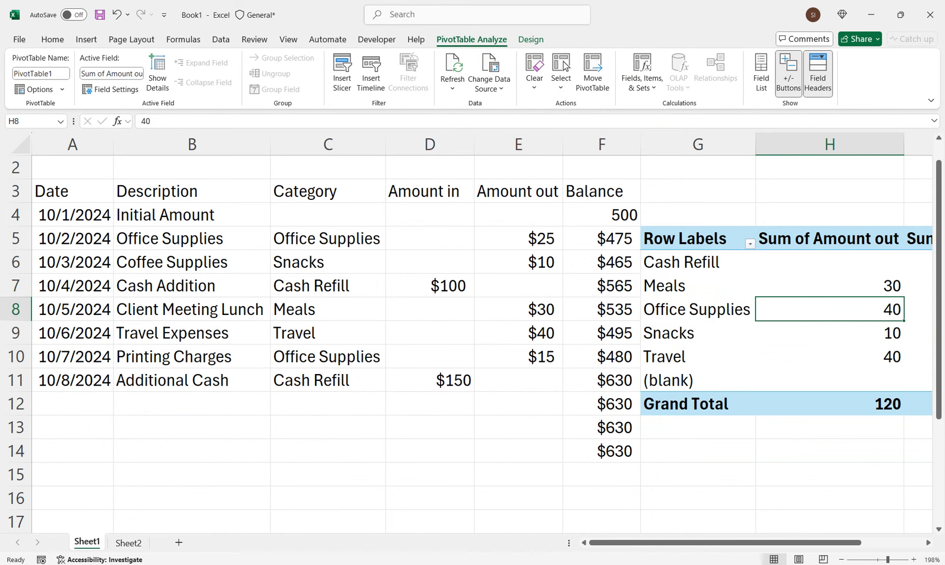